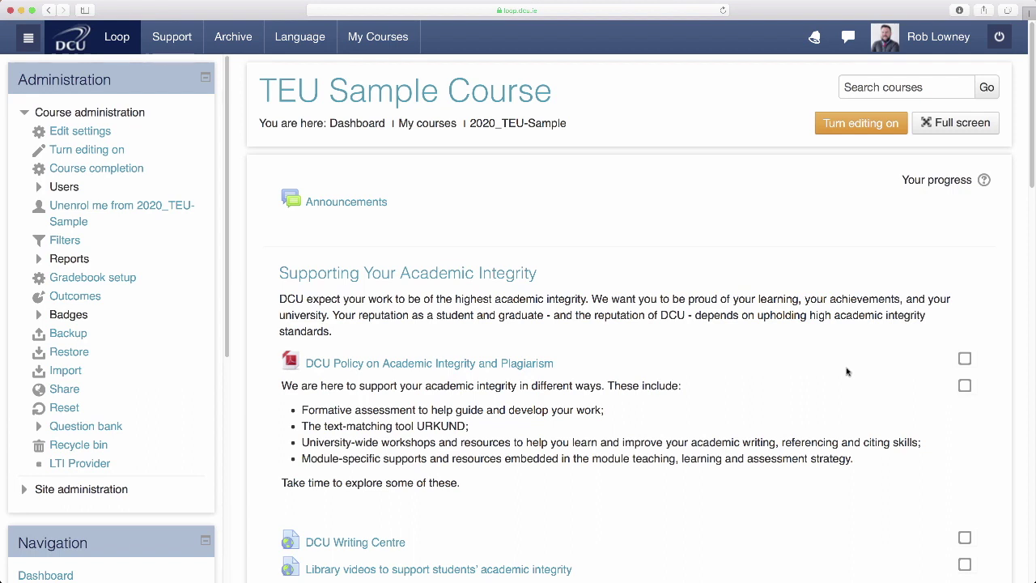
Turn on course editing and add a Forum activity to the Module Assessment section.
left_click(862, 128)
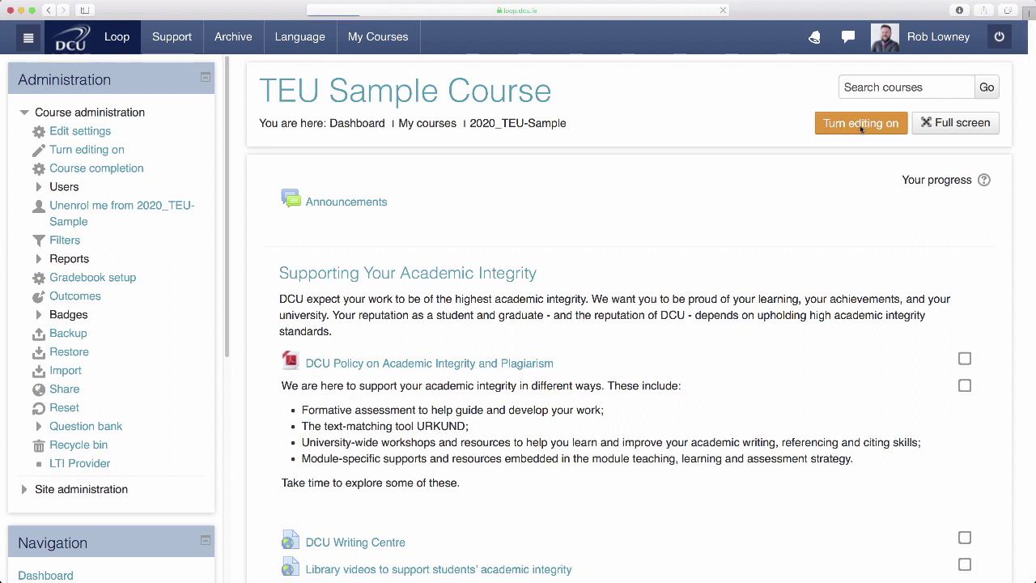
scroll(885, 375, "down", 10)
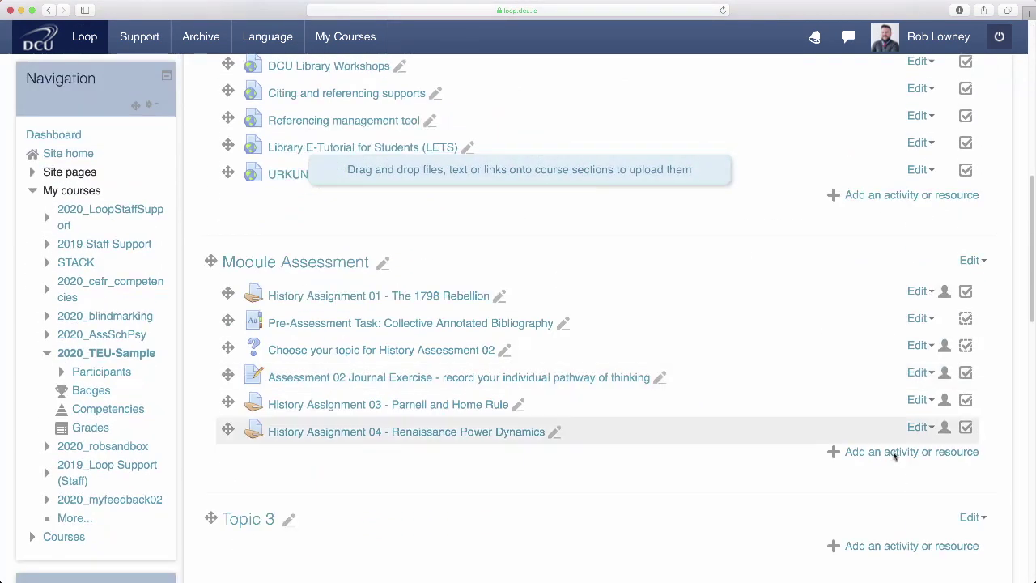
left_click(901, 453)
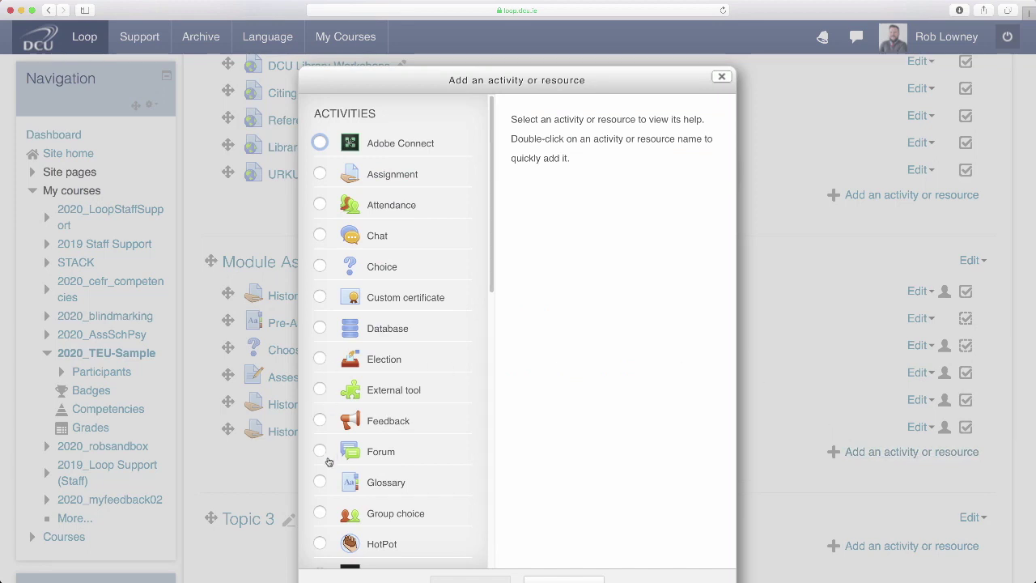
left_click(326, 457)
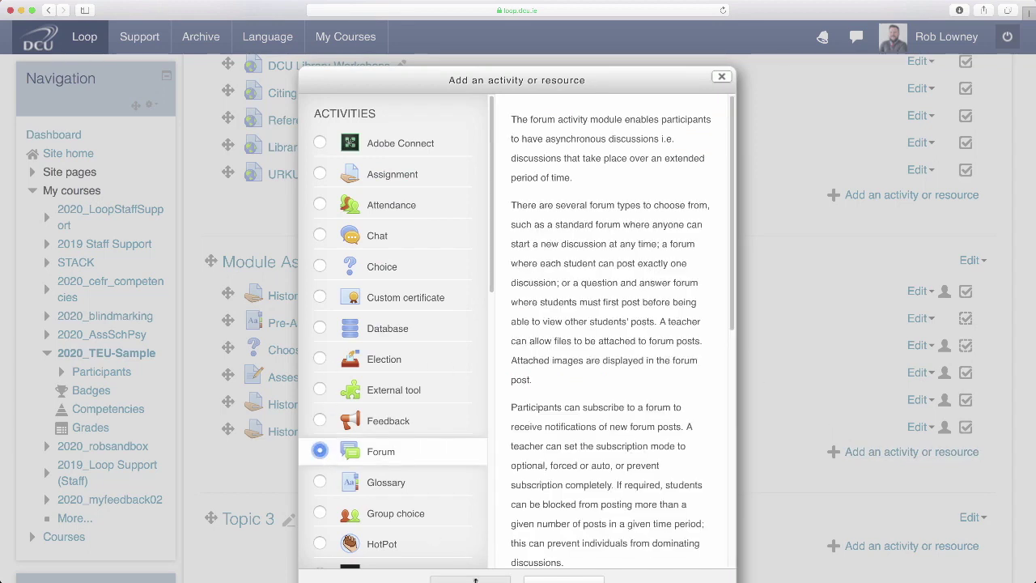
left_click(475, 579)
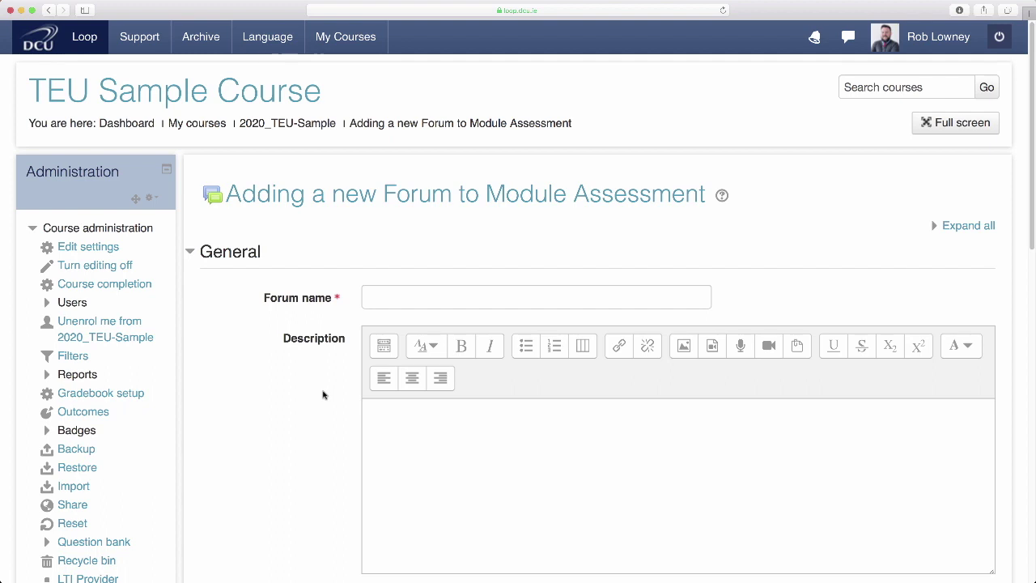
Name the forum "Assessment Co-Design Discussion Forum" and add a description inviting thoughts on the assessment design, with bullets outlining Threads 1 to 4.
type("'Assessment Co-Design Discussion Forum")
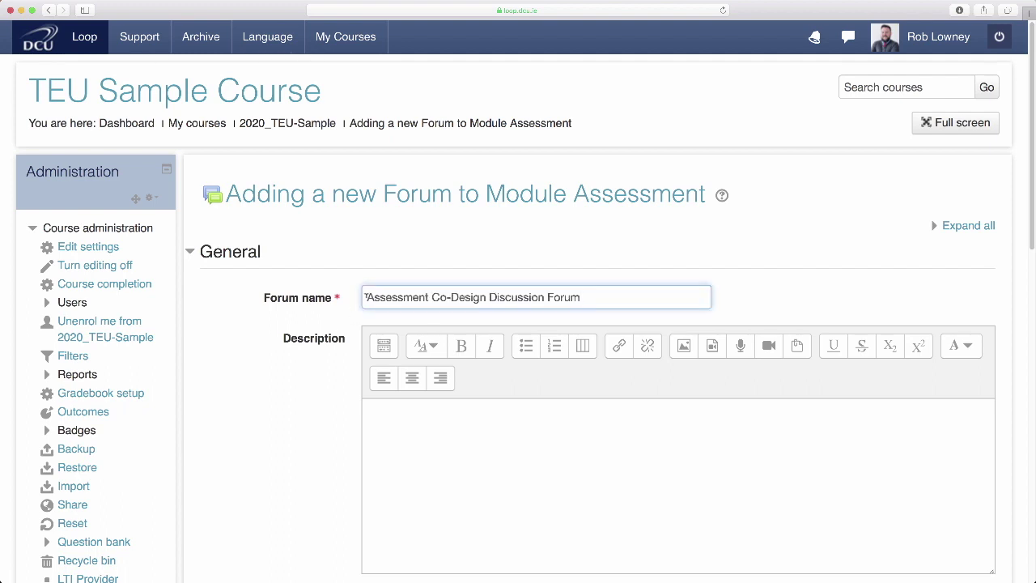
left_click(365, 407)
type("Please add your thoughts about different aspects of the assessment design to this discussion forum.")
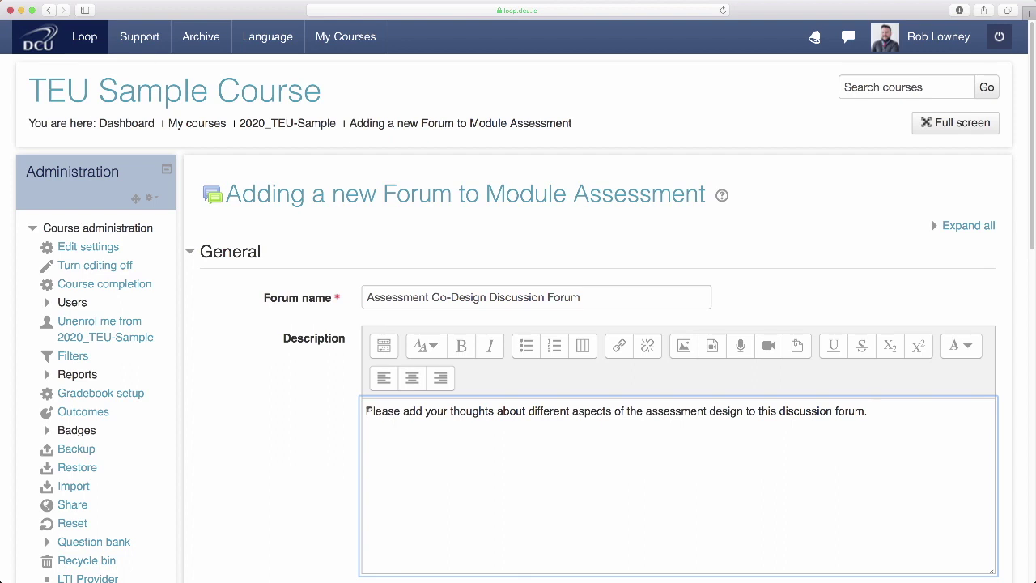
type("Thread 1 - I will first outline the criteria we might consider using. Let me know your views and these will inform the final criteria. Thread 2 - After we agree the criteria I will suggest a weighting. Let me know your views and these will inform the final weighting. Thread 3 - I will then propose descriptors for each criteria in relation to what a first looks like versus a pass, etc. Explore these descriptors and what they might look like in practice in your assessment. Thread 4 - Lastly we will discuss the logistics of the assessment, including what formats you would like to choose from, the range of topics, and possible submission dates.")
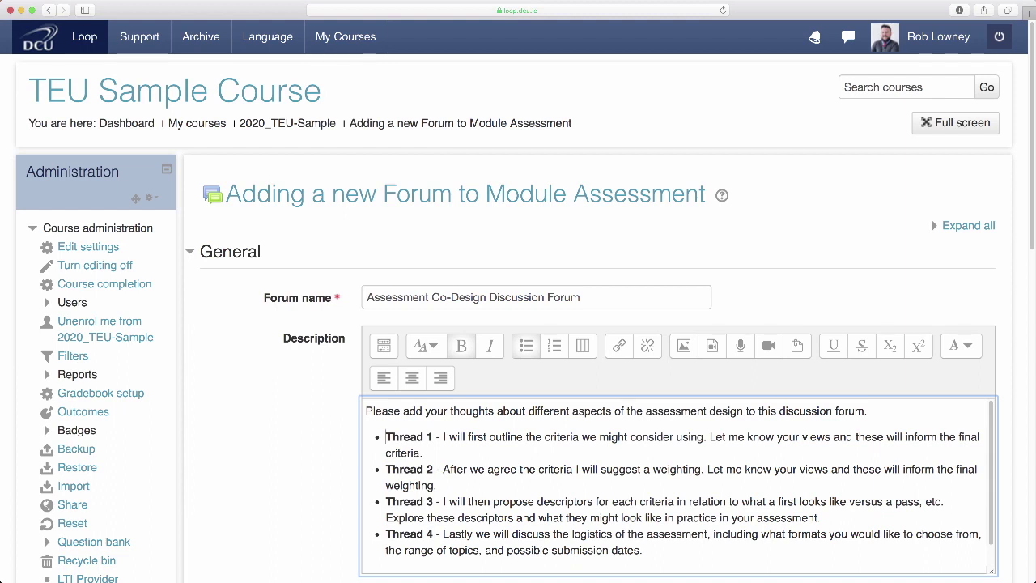
Choose "Standard forum for general use" as the forum type.
scroll(344, 442, "down", 5)
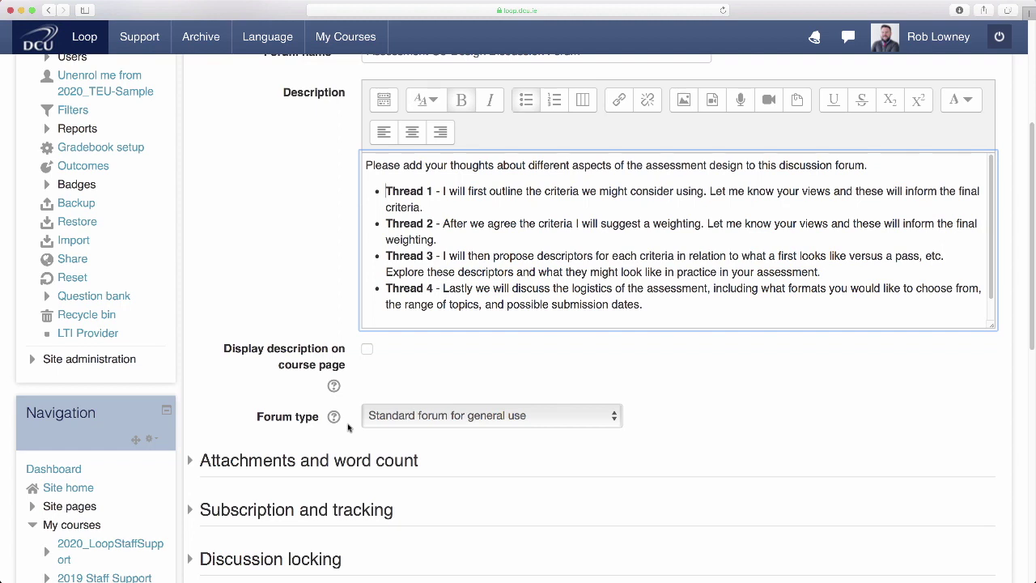
left_click(588, 422)
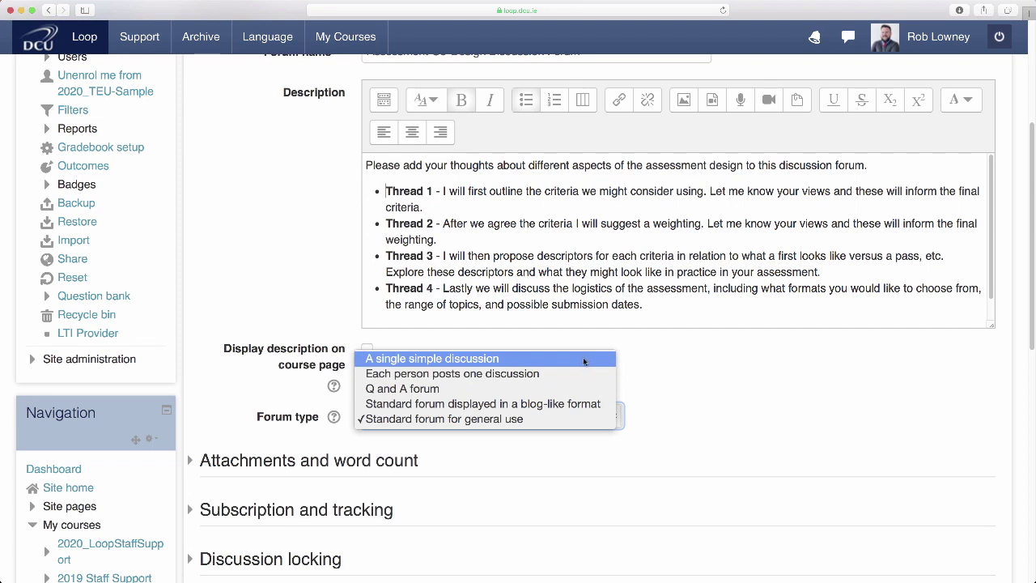
left_click(541, 422)
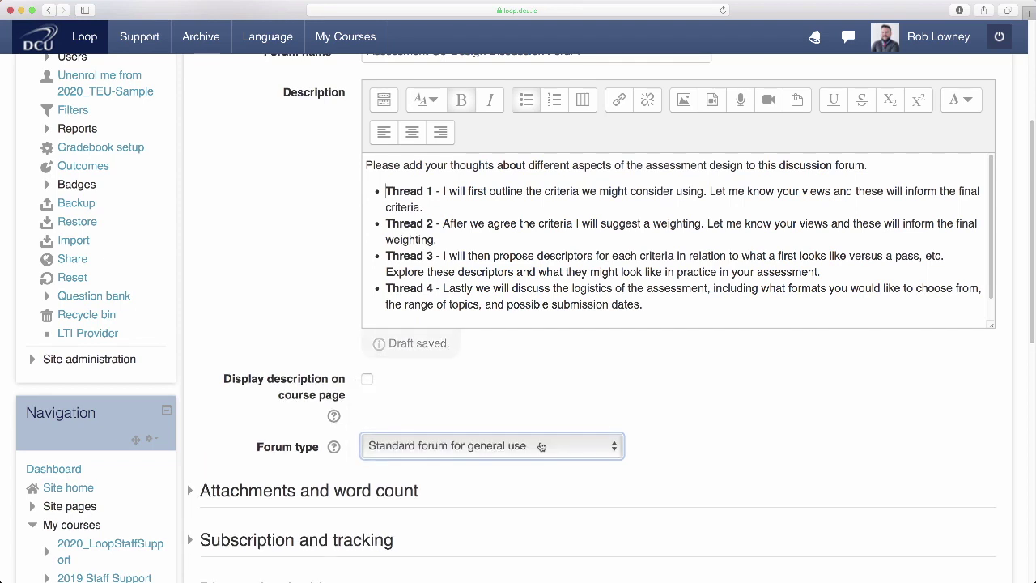
Review the subscription mode choices in the Subscription and tracking settings, keeping Optional subscription.
scroll(540, 446, "down", 1)
scroll(540, 446, "down", 6)
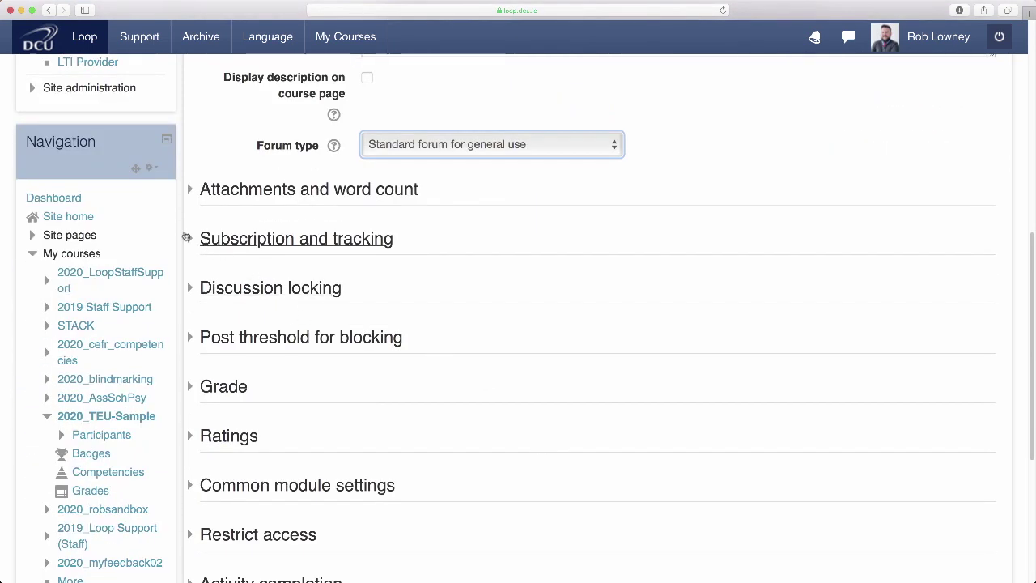
left_click(189, 239)
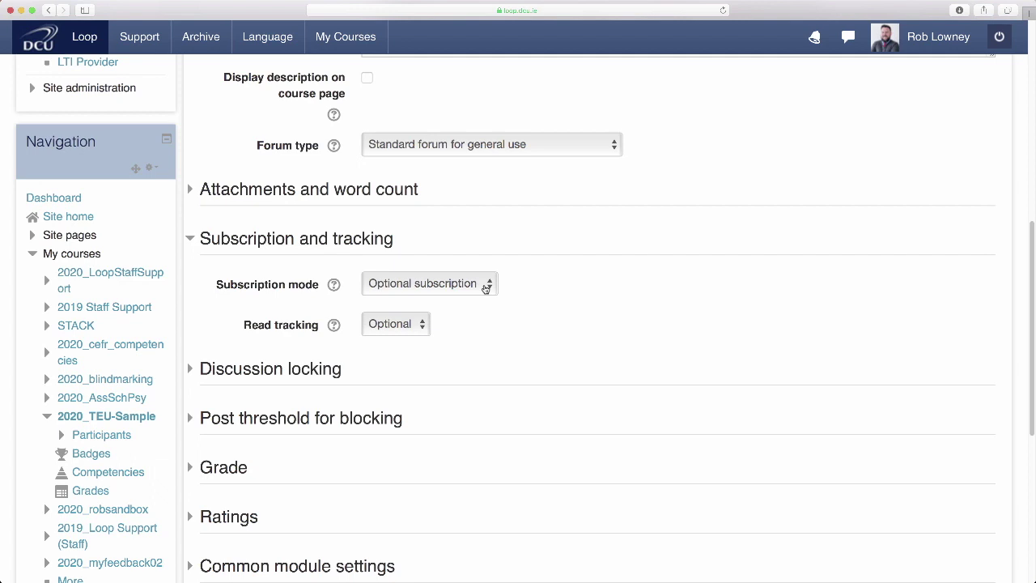
left_click(485, 285)
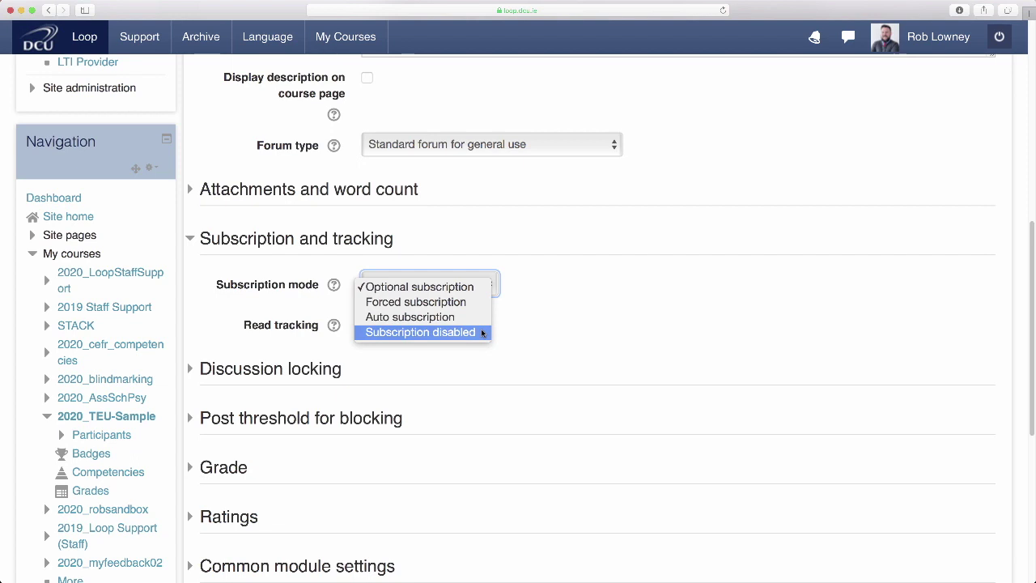
left_click(456, 376)
Set completion tracking to "Show activity as complete when conditions are met" and save the forum, returning to the course.
scroll(455, 381, "down", 3)
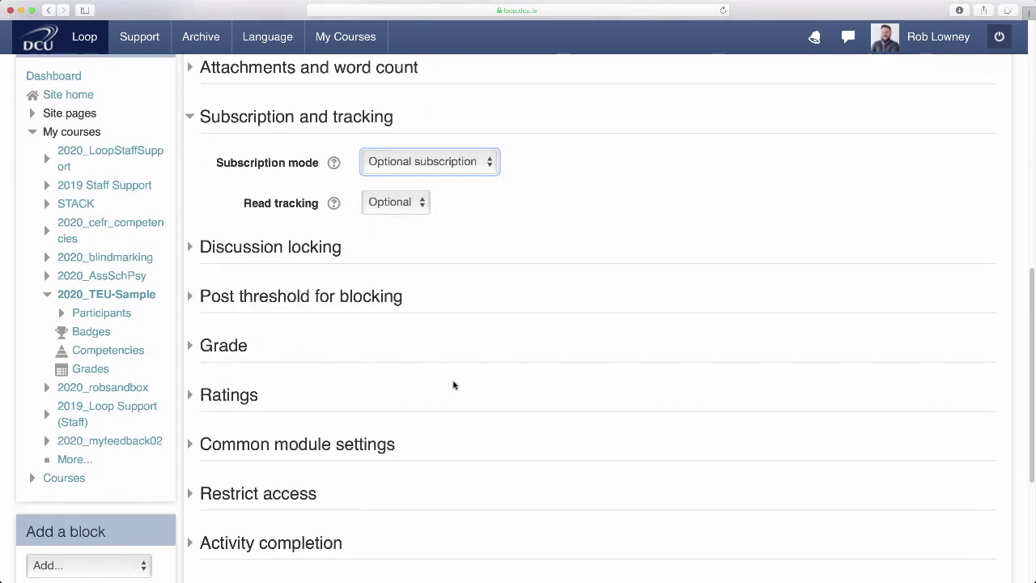
scroll(449, 401, "down", 4)
left_click(189, 390)
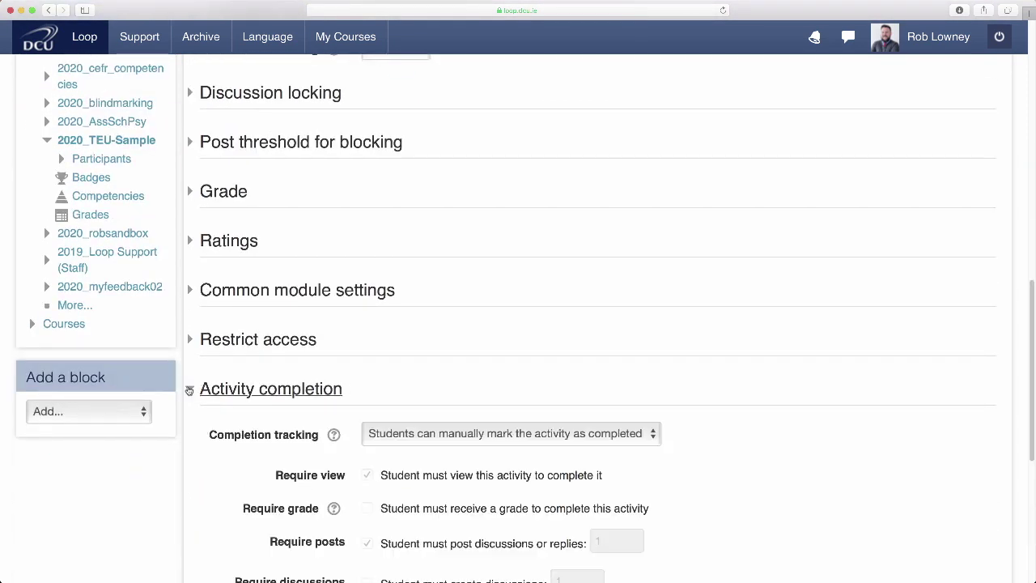
scroll(237, 429, "down", 3)
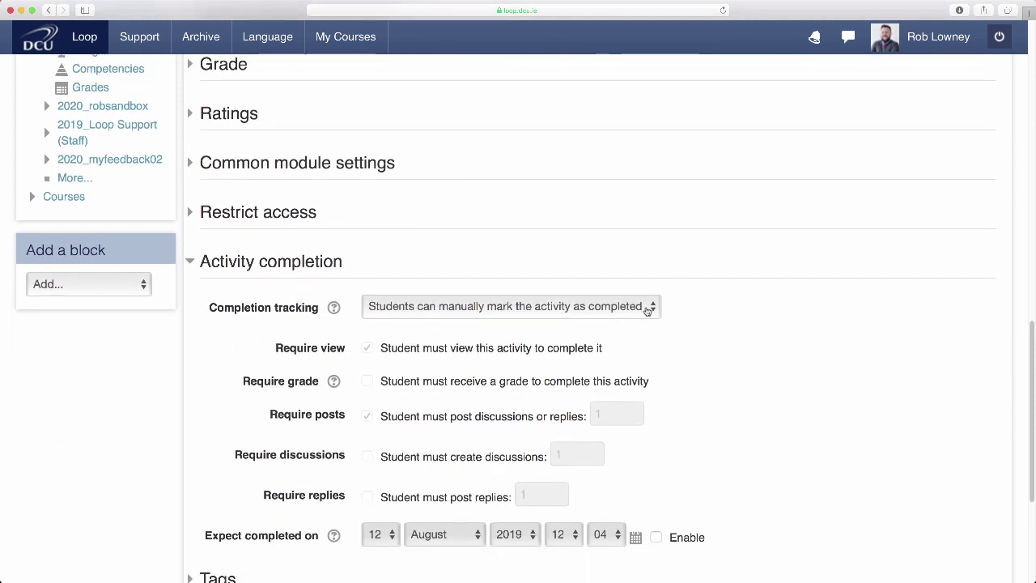
left_click(647, 310)
left_click(637, 324)
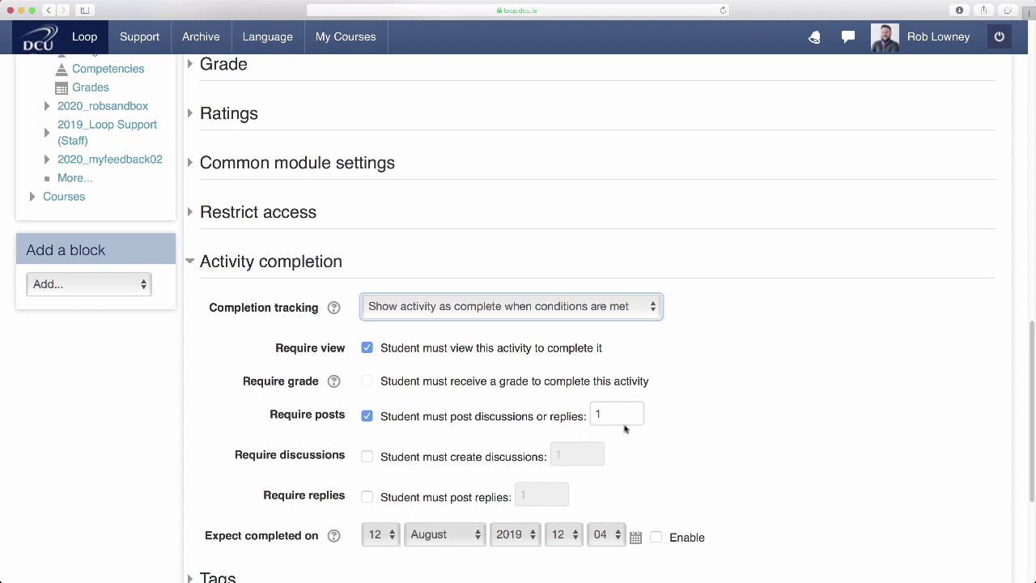
scroll(627, 422, "down", 5)
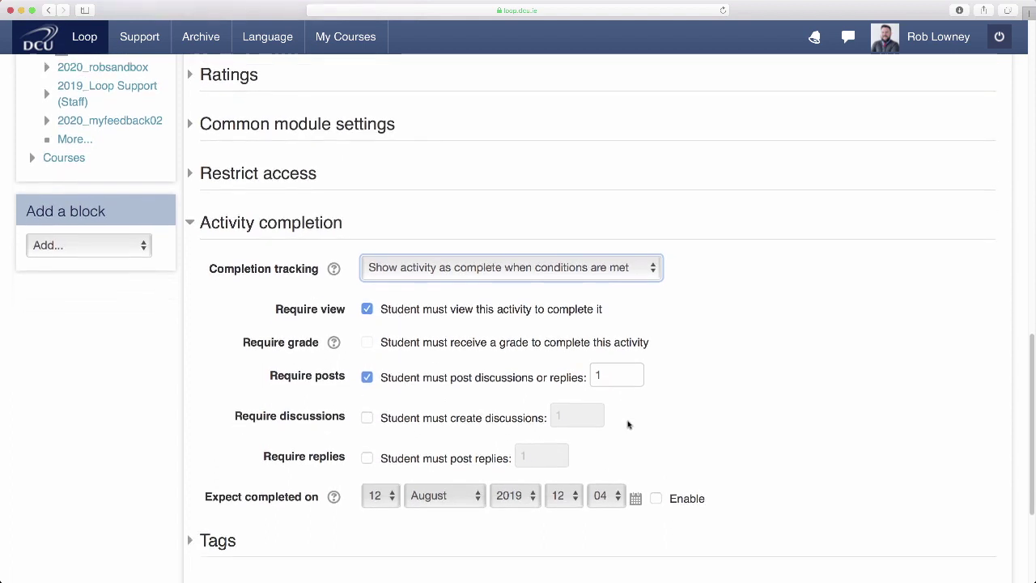
left_click(438, 463)
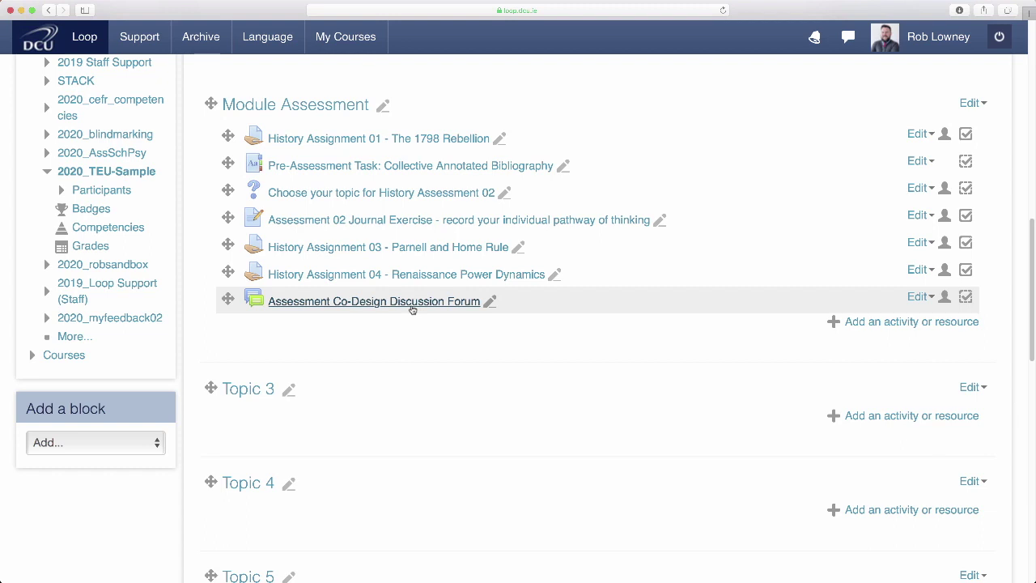
Start a new discussion topic in the Assessment Co-Design Discussion Forum with the subject "Thread 1 - Outlining the assessment criteria".
left_click(423, 305)
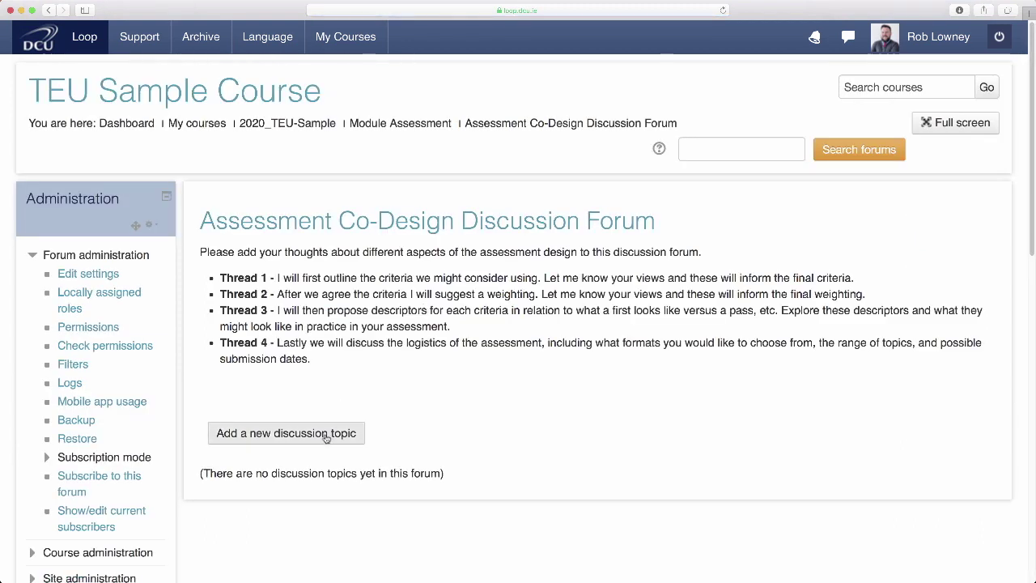
left_click(327, 436)
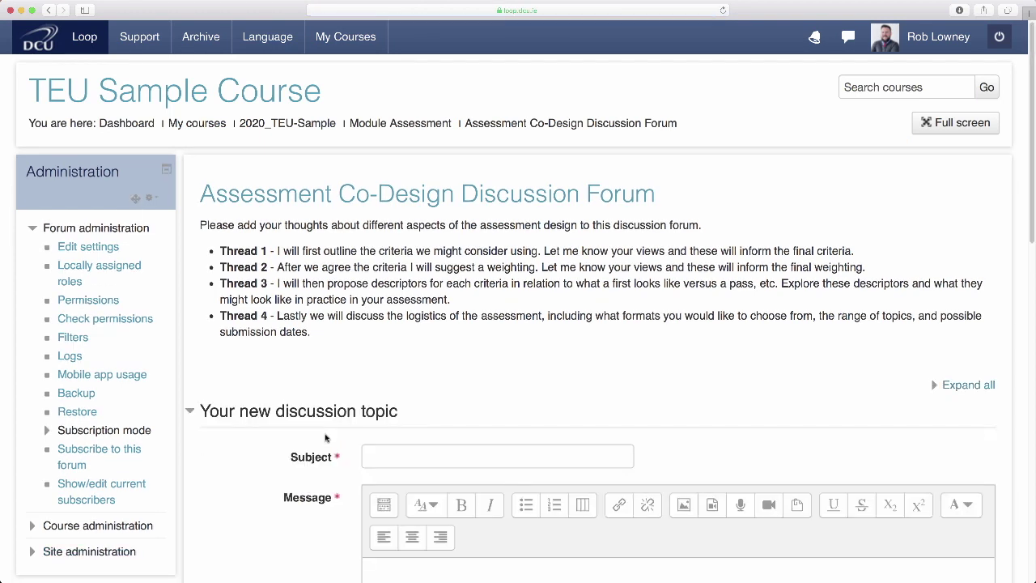
scroll(325, 437, "down", 4)
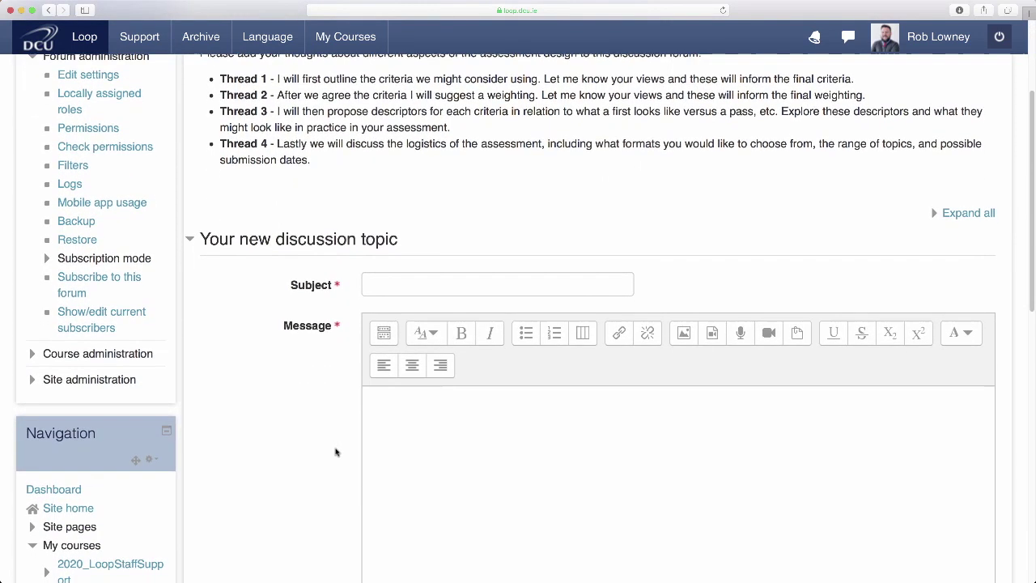
scroll(336, 452, "down", 1)
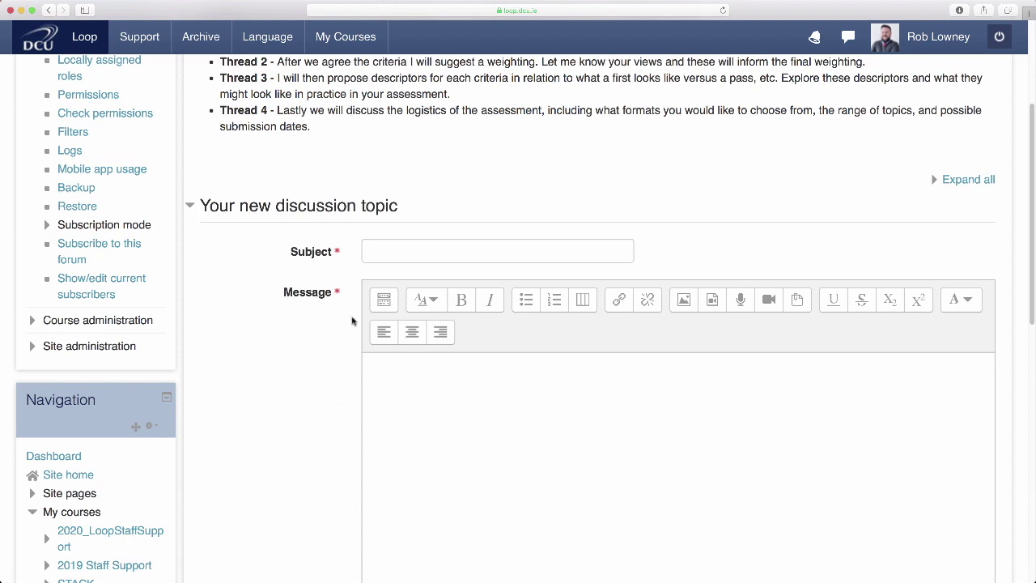
left_click(364, 248)
type("Thread 1 - Outlining the assessment criteria")
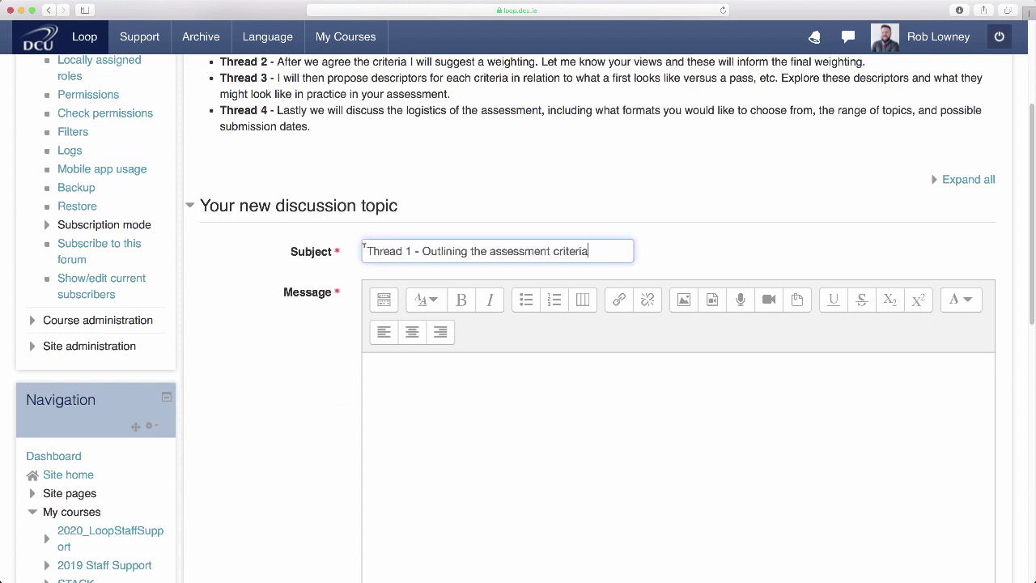
Paste the prepared Lorem ipsum text with its bulleted list as the message and post the topic to the forum.
scroll(364, 247, "down", 1)
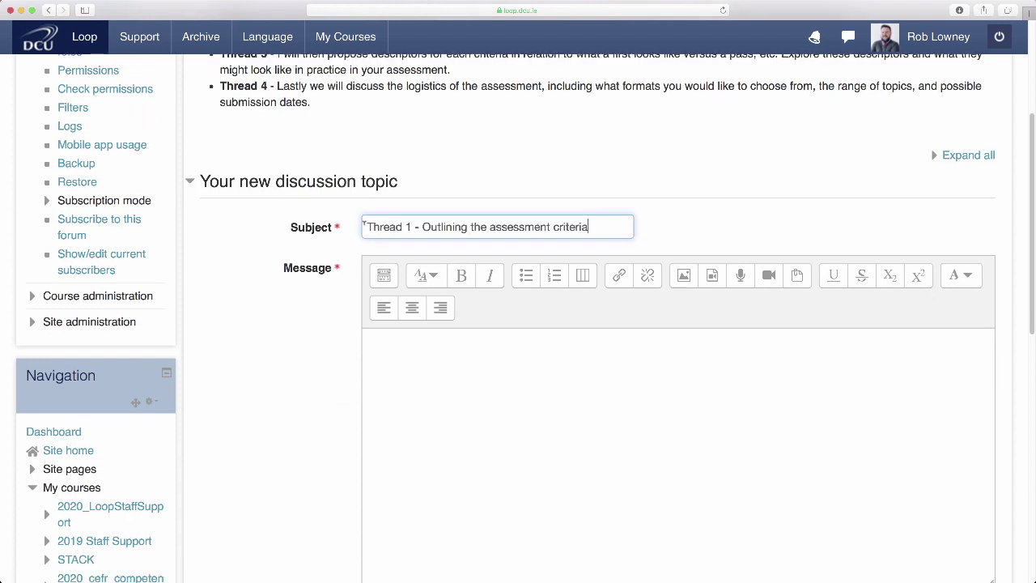
scroll(364, 226, "down", 4)
left_click(366, 236)
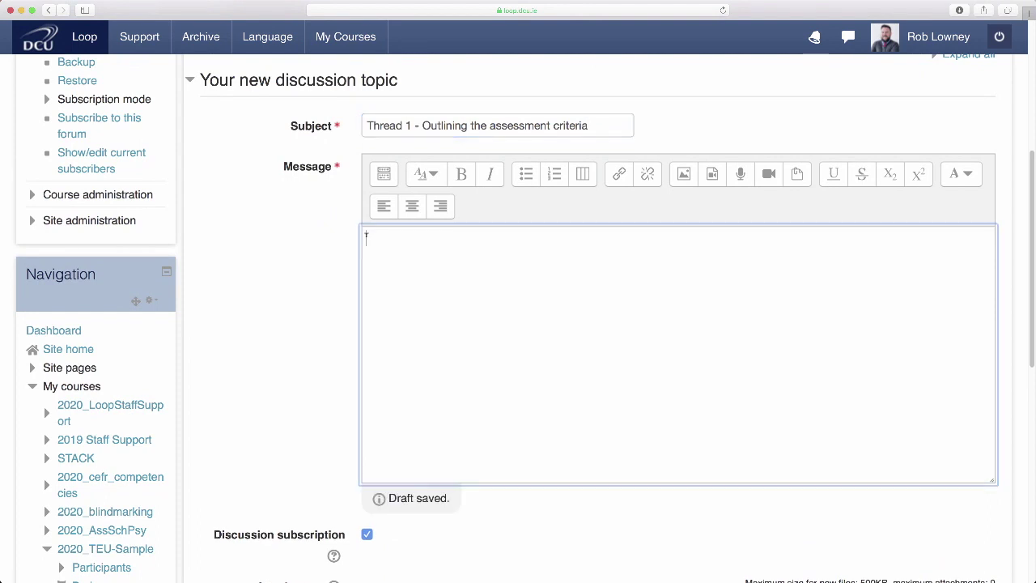
key("super+v")
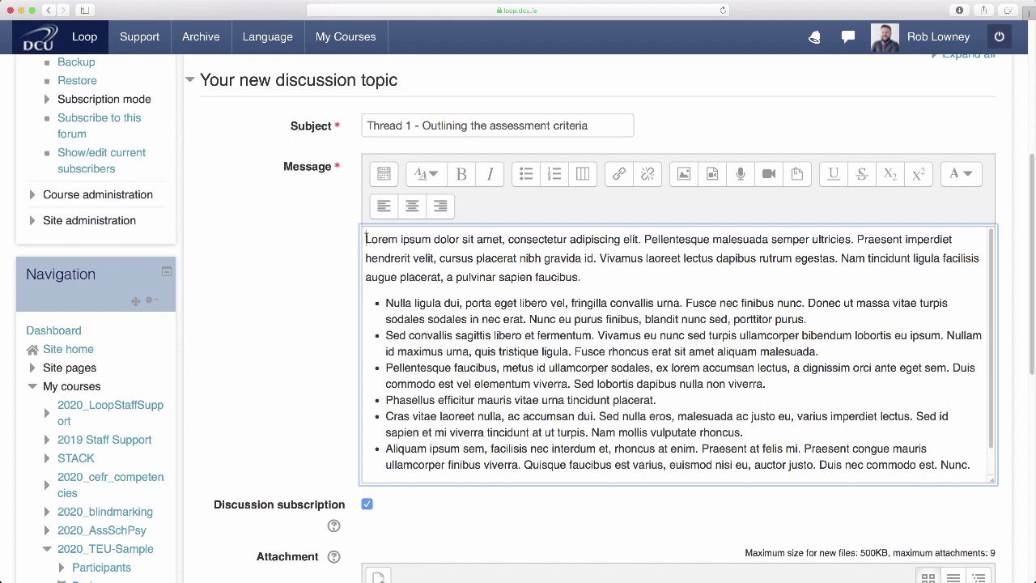
scroll(364, 364, "down", 4)
scroll(320, 480, "down", 1)
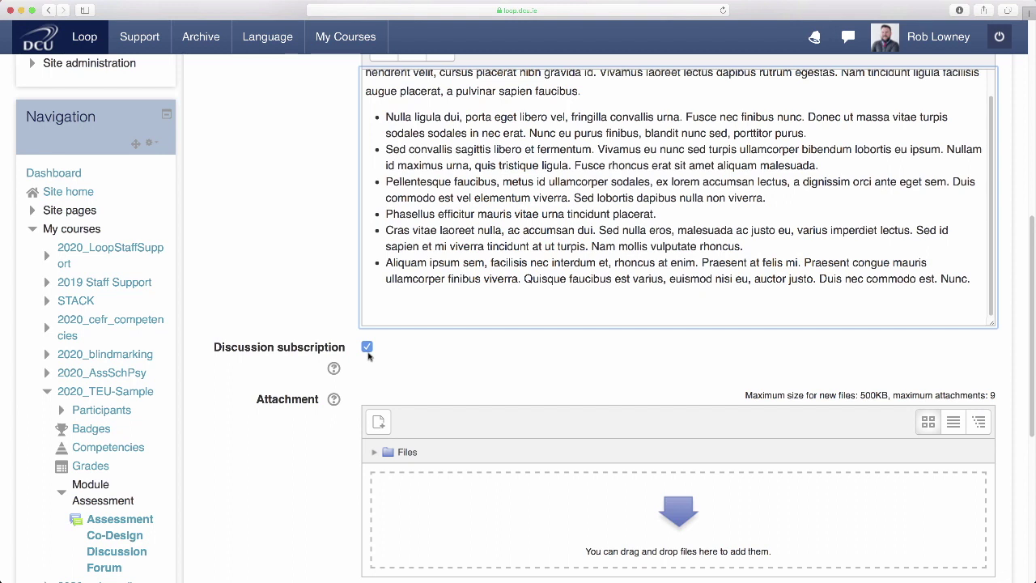
scroll(332, 442, "down", 5)
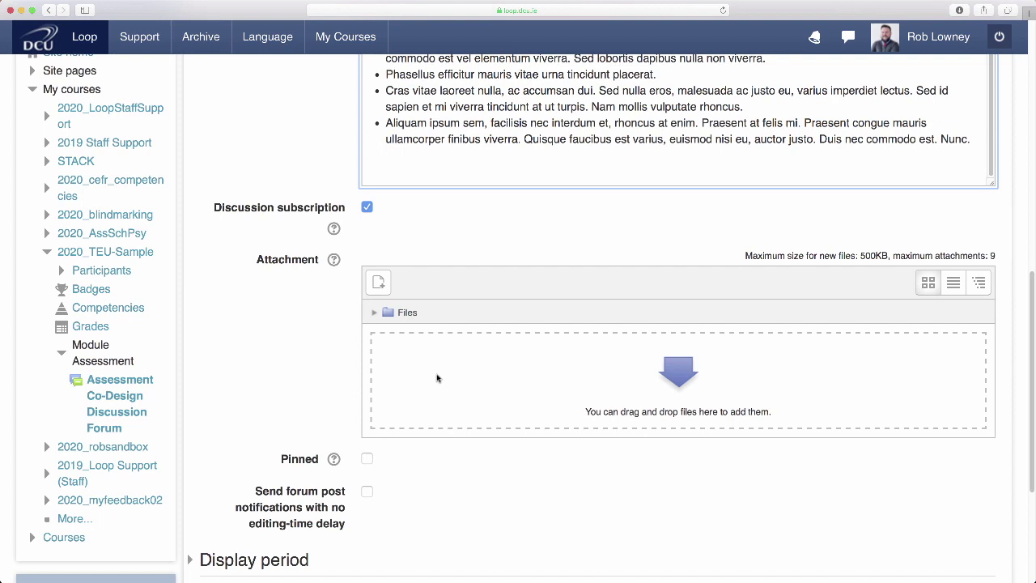
scroll(437, 378, "down", 8)
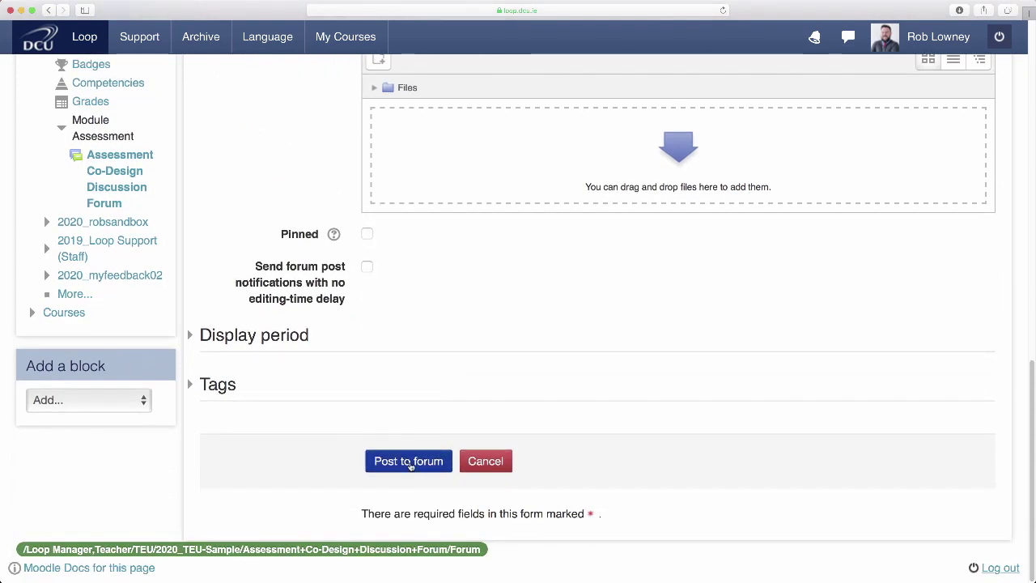
left_click(409, 462)
Open the Thread 1 discussion in the Assessment Co-Design Discussion Forum from the course page and read the opening post.
scroll(411, 465, "down", 5)
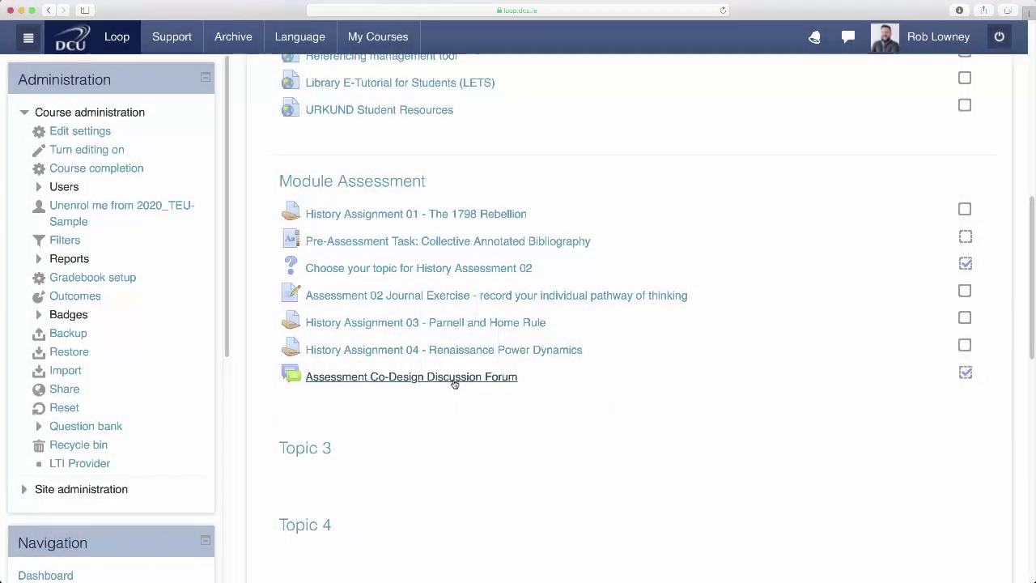
left_click(455, 377)
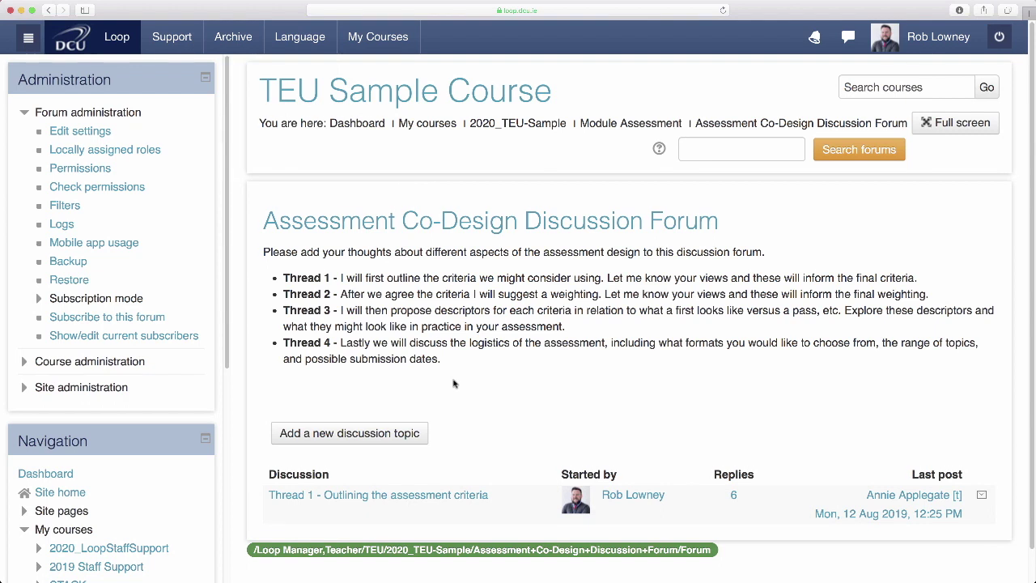
scroll(457, 397, "down", 1)
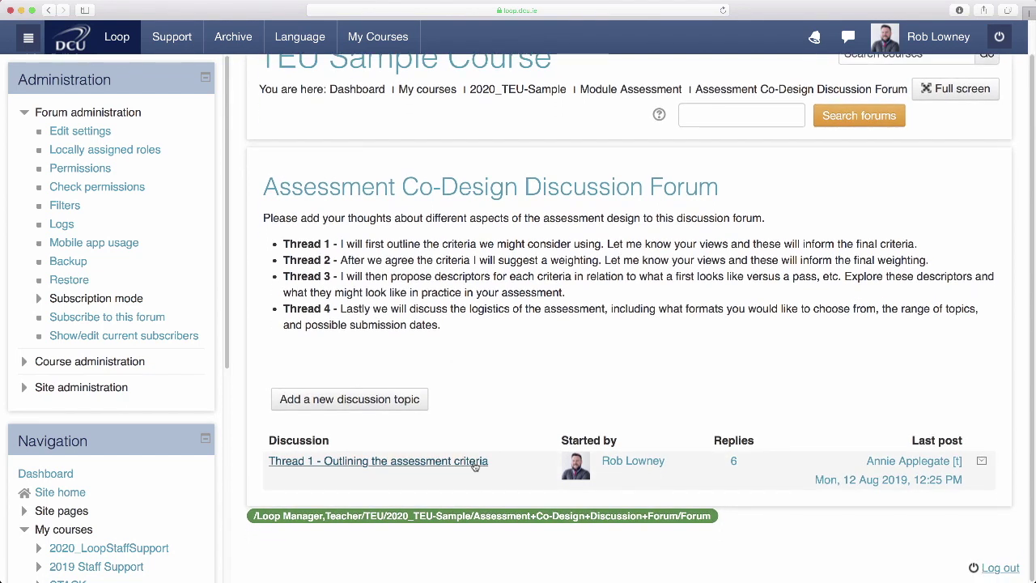
left_click(475, 463)
scroll(476, 462, "down", 3)
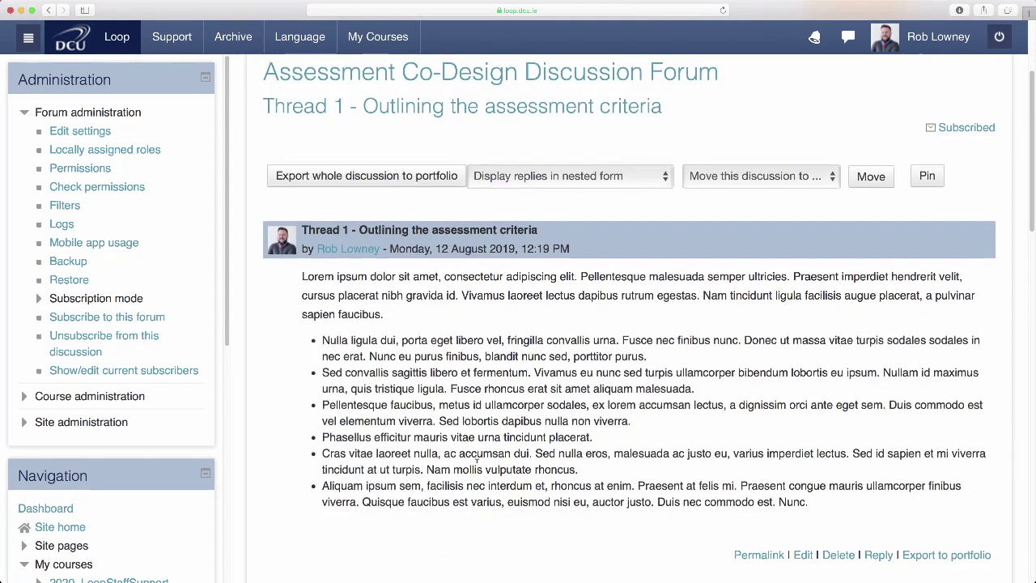
Reply to the student's 12:23 PM post in the Thread 1 discussion with lorem ipsum placeholder text and post the reply to the forum.
scroll(476, 460, "down", 10)
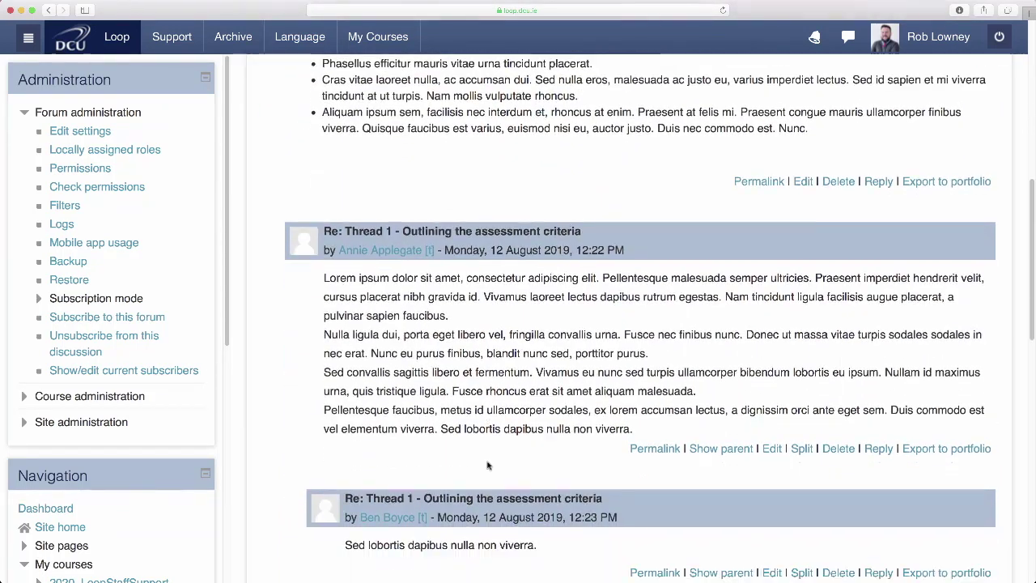
scroll(488, 462, "down", 5)
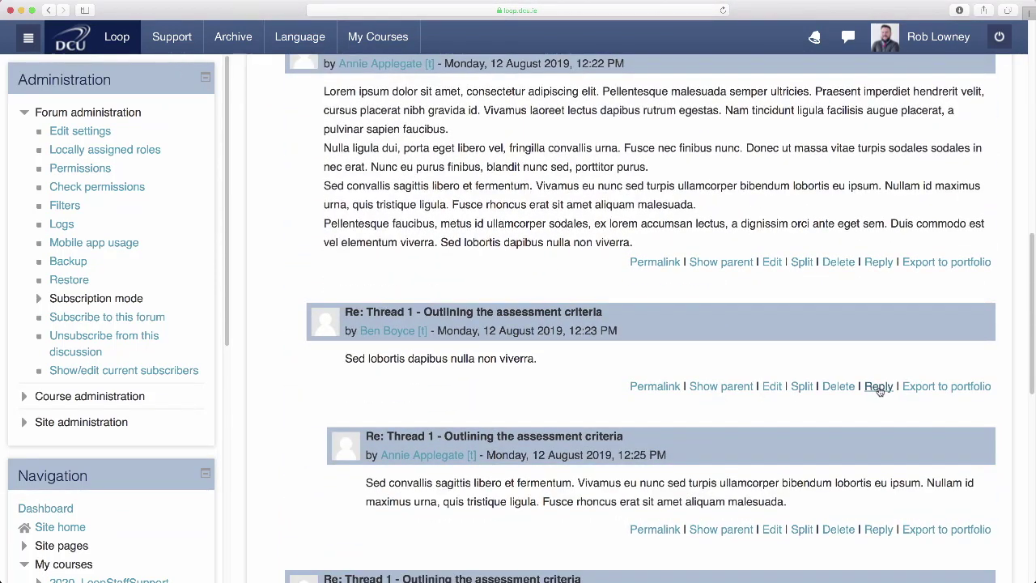
left_click(879, 387)
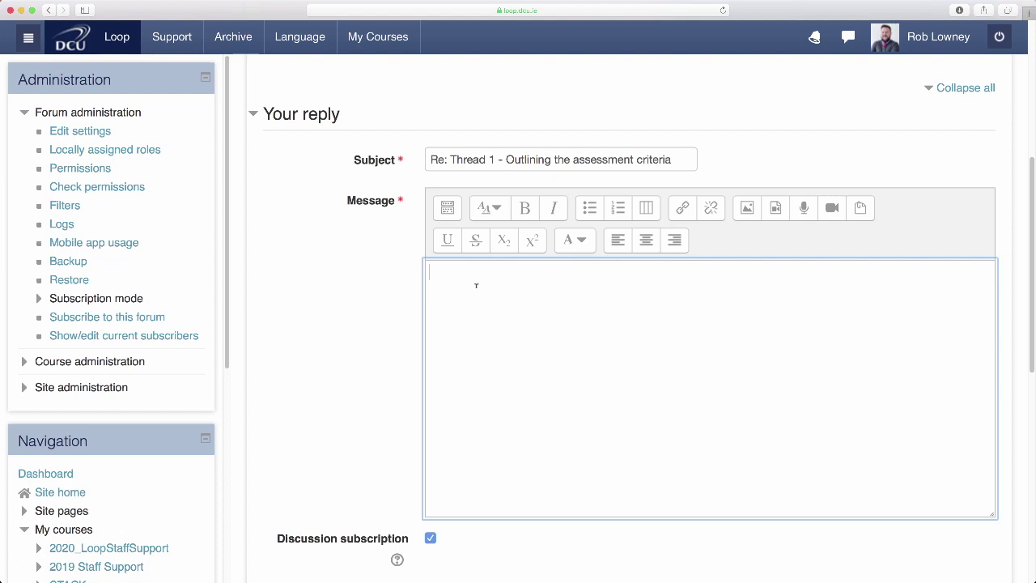
type("lorem ipsum dollar...")
scroll(407, 342, "down", 10)
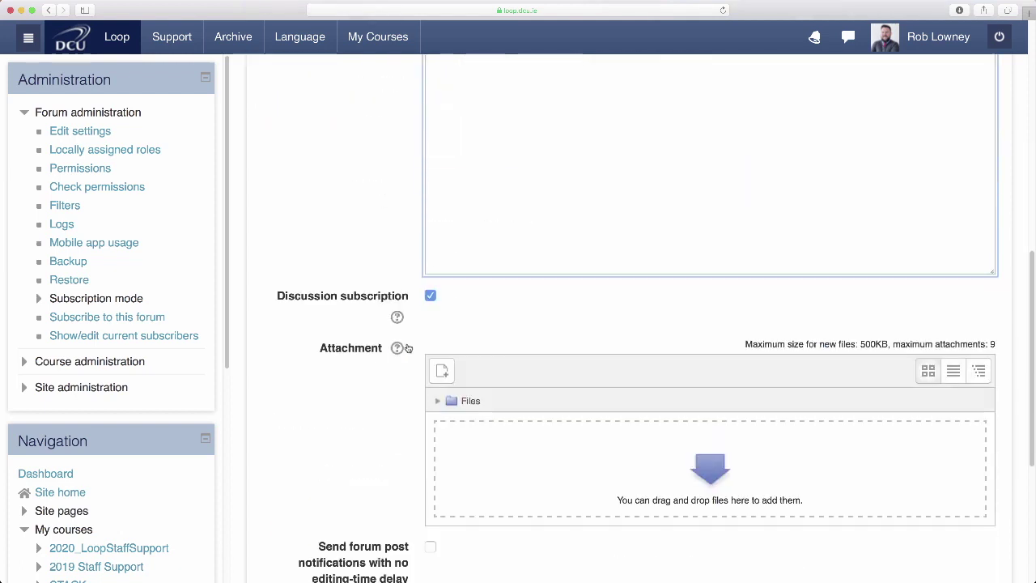
left_click(474, 462)
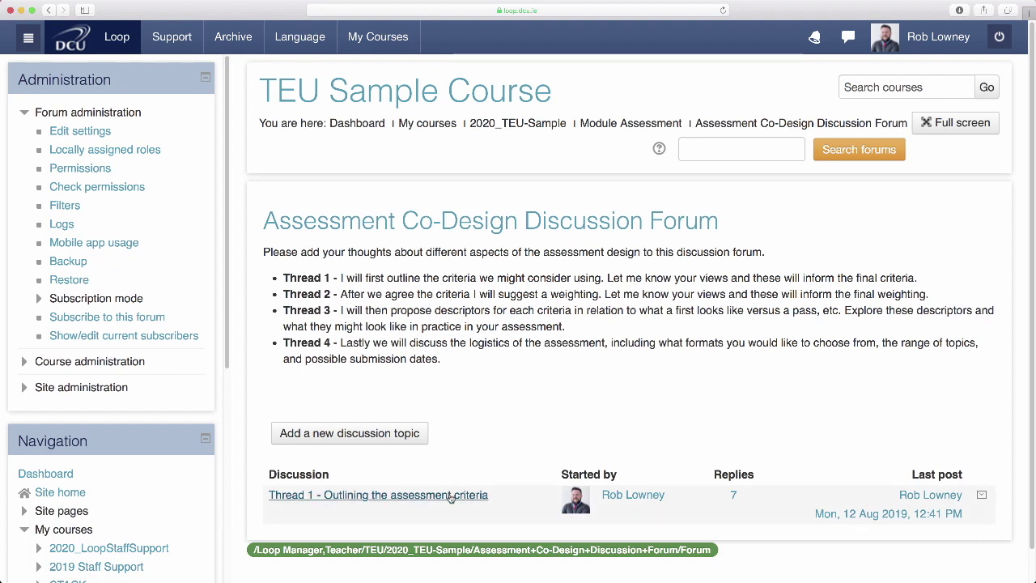
Start a new discussion topic in the Assessment Co-Design Discussion Forum with the subject "Thread 2 - Weighting of criteria".
left_click(345, 432)
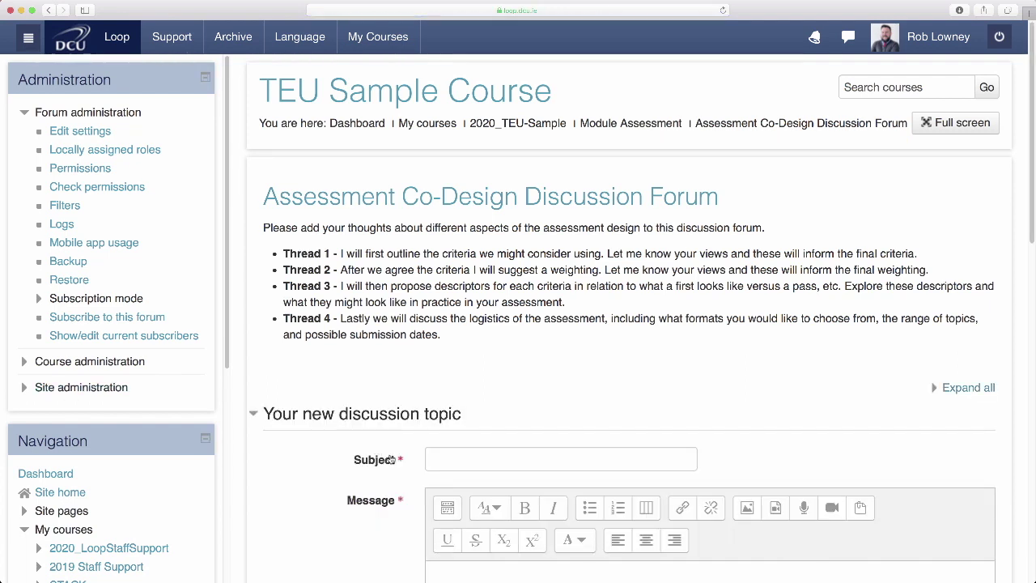
left_click(429, 458)
type("Thread 2 - Weighting of criteria")
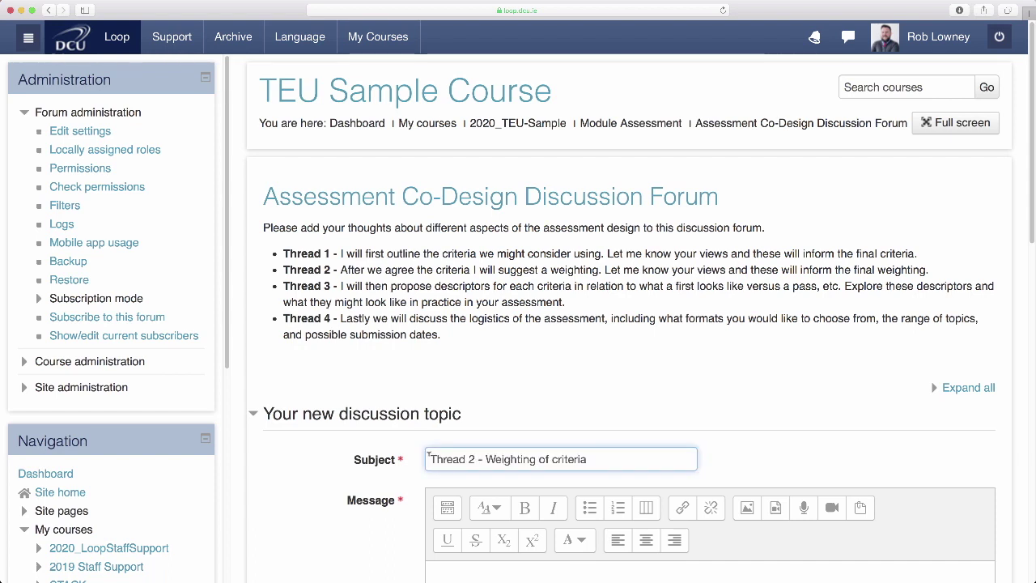
Enter the placeholder paragraph beginning "Nulla ligula dui, porta eget libero vel" as the Thread 2 message and post the topic to the forum.
scroll(427, 459, "down", 5)
left_click(425, 378)
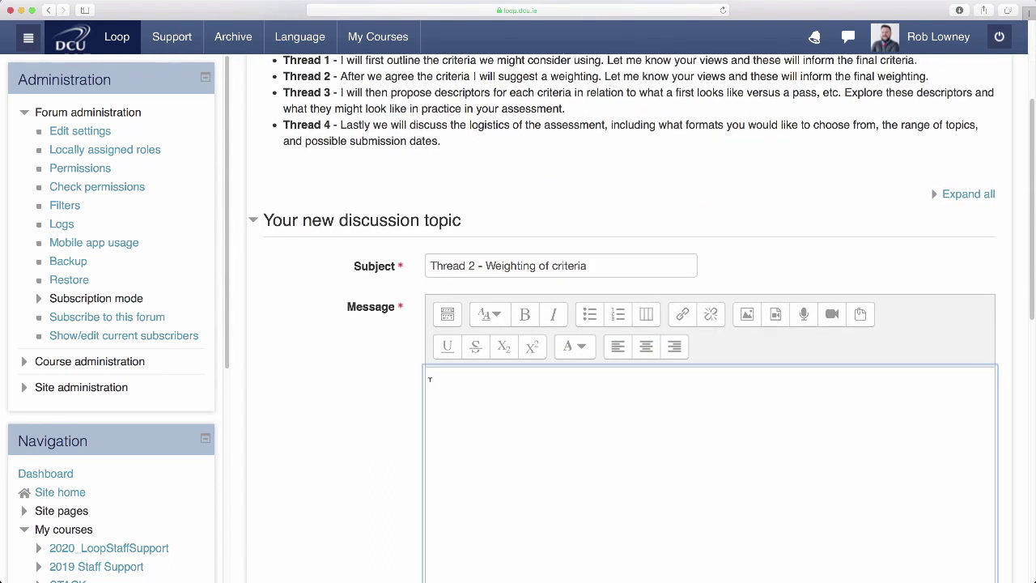
type("Nulla ligula dui, porta eget libero vel, fringilla convallis urna. Fusce nec finibus nunc. Donec ut massa vitae turpis sodales sodales in nec erat. Nunc eu purus finibus, blandit nunc sed, porttitor purus. Sed convallis sagittis libero et fermentum. Vivamus eu nunc sed turpis ullamcorper bibendum lobortis eu ipsum.")
scroll(395, 413, "down", 10)
left_click(469, 461)
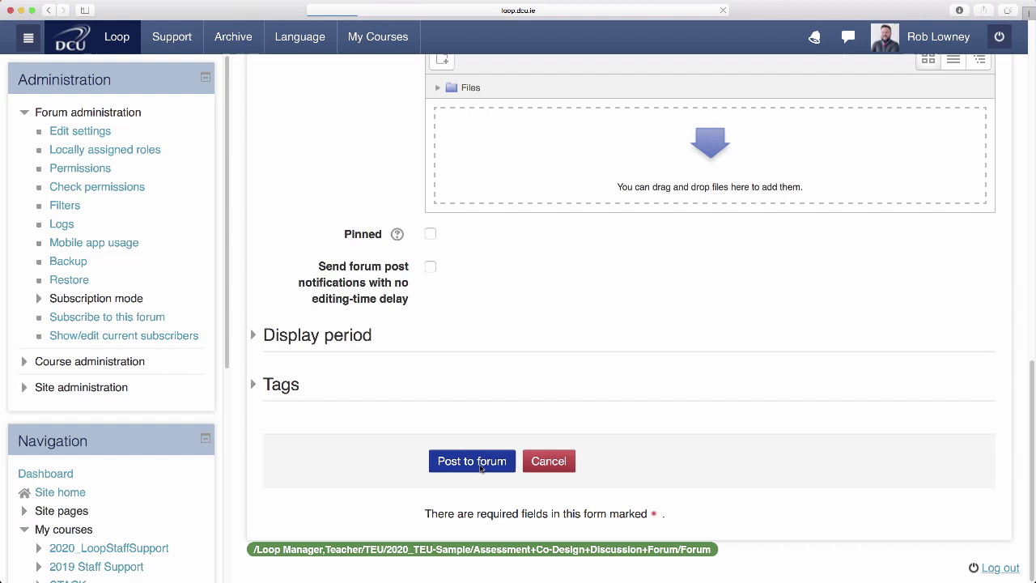
scroll(480, 467, "down", 3)
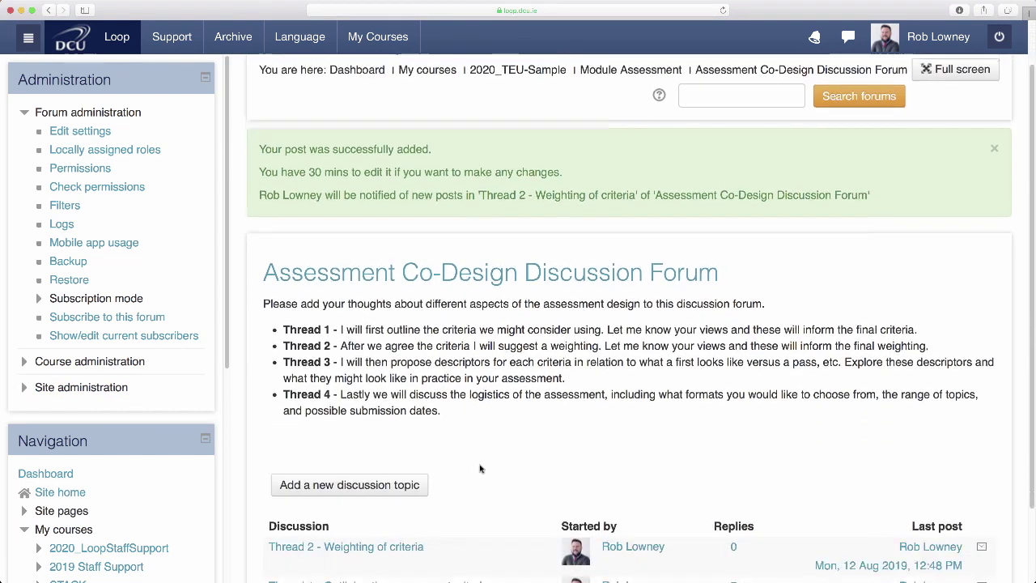